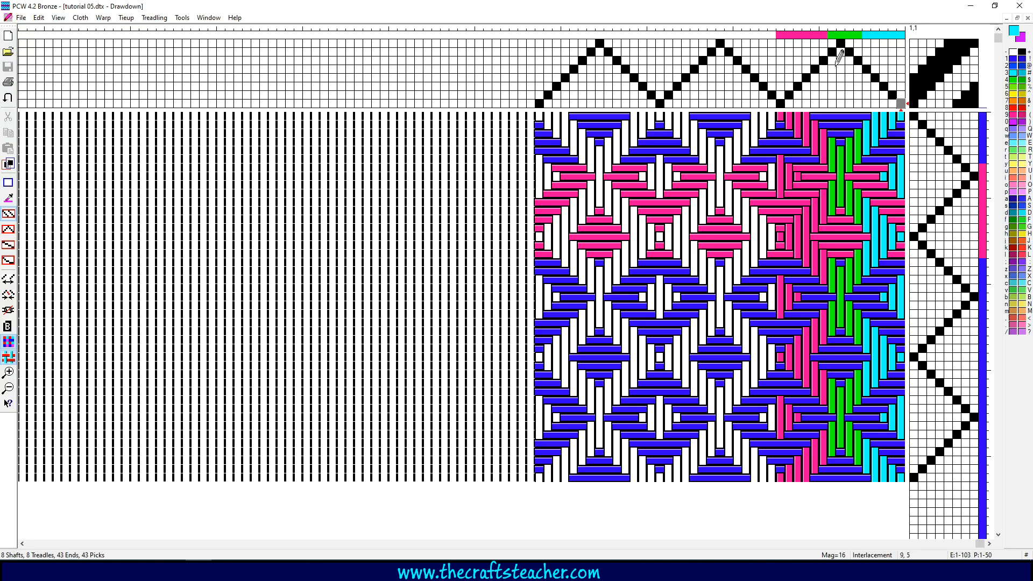
Insert five blank threads, one at a time, into the threading at warp end 9.
click(10, 184)
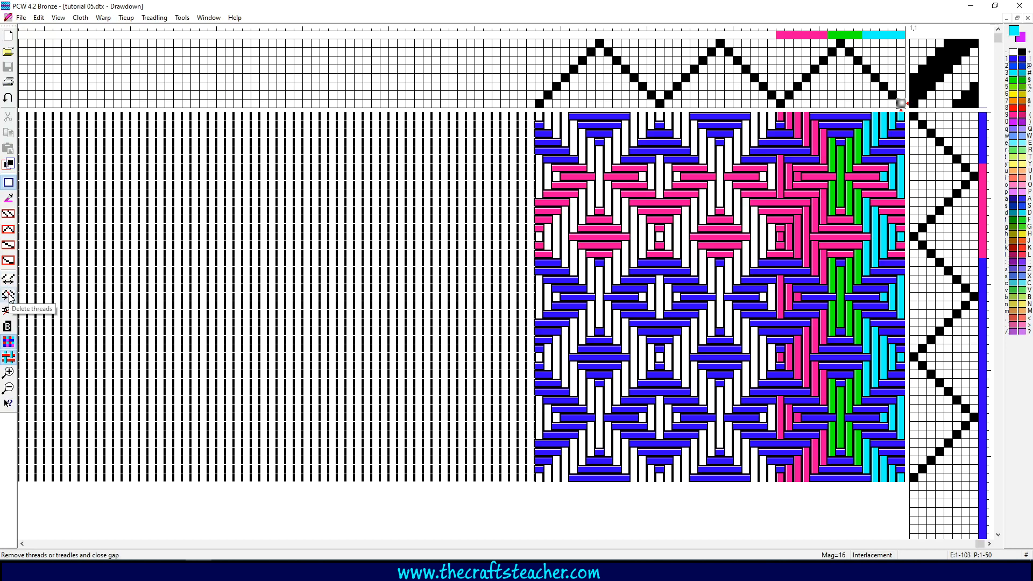
click(57, 18)
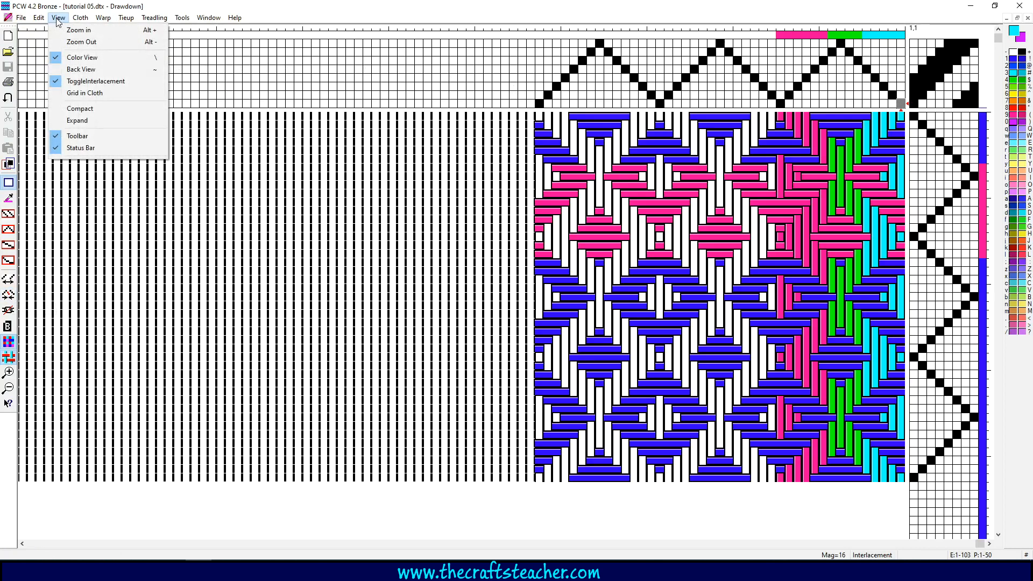
mouse_move(39, 20)
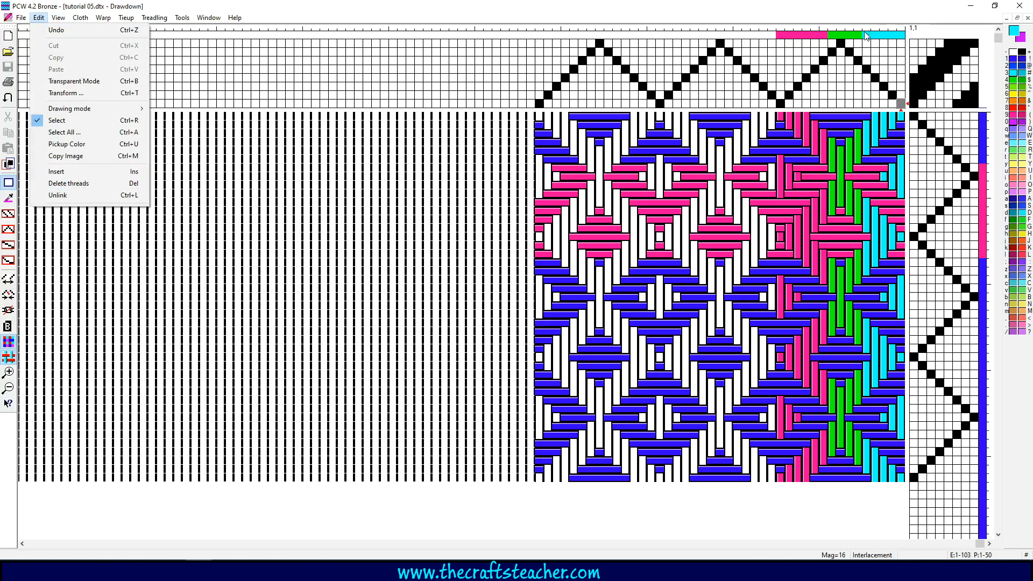
click(825, 38)
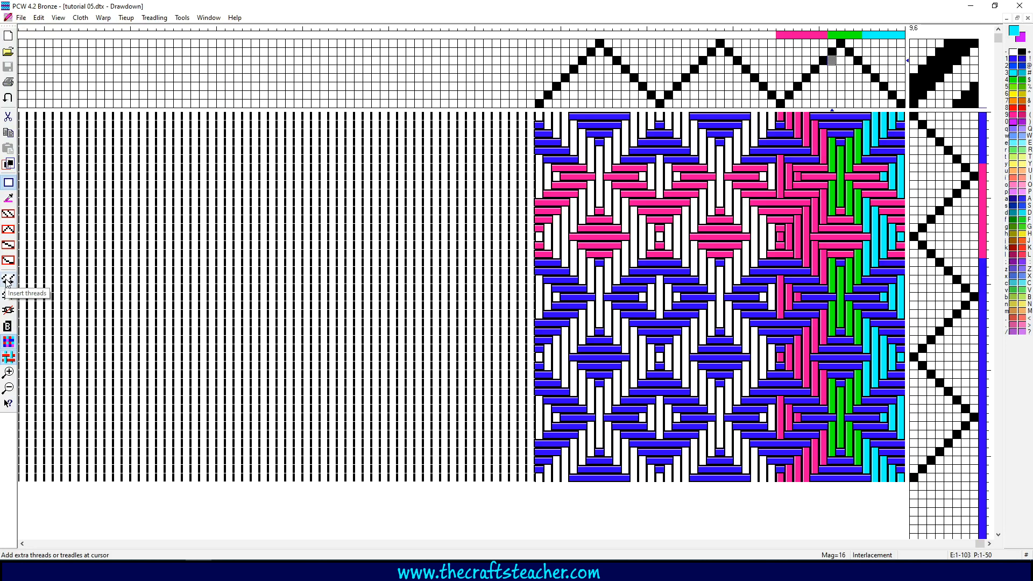
right_click(833, 62)
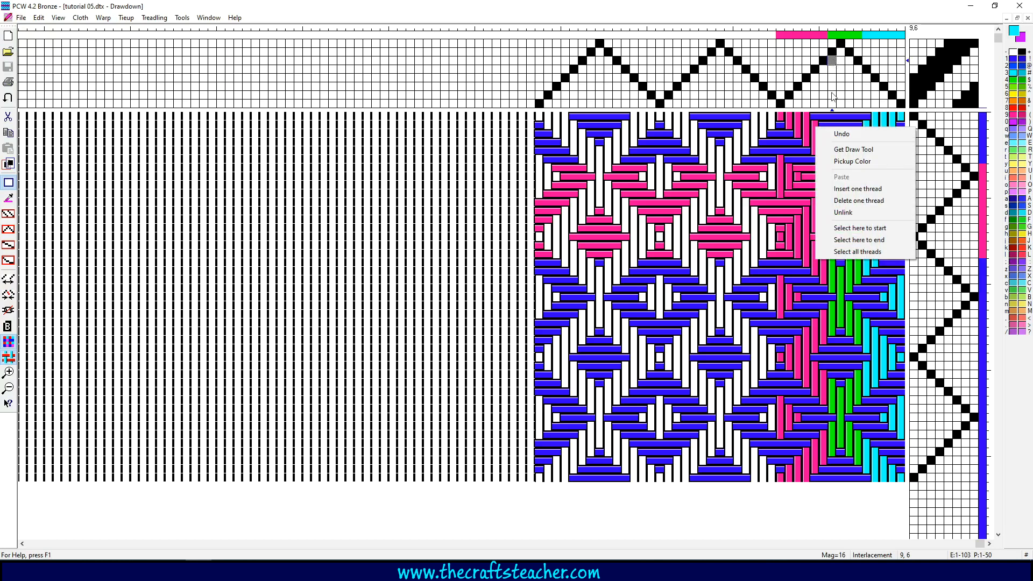
click(838, 192)
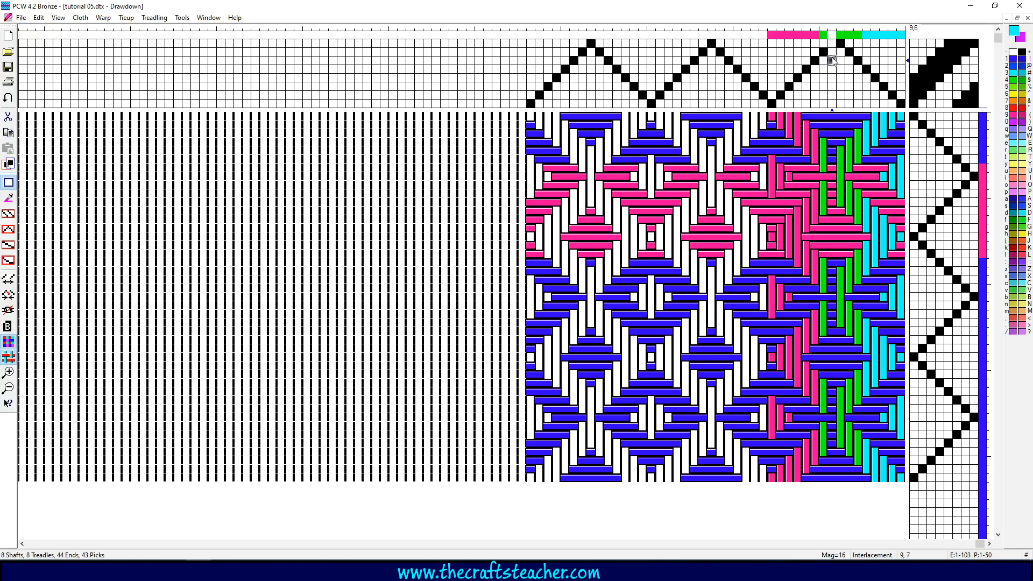
right_click(814, 127)
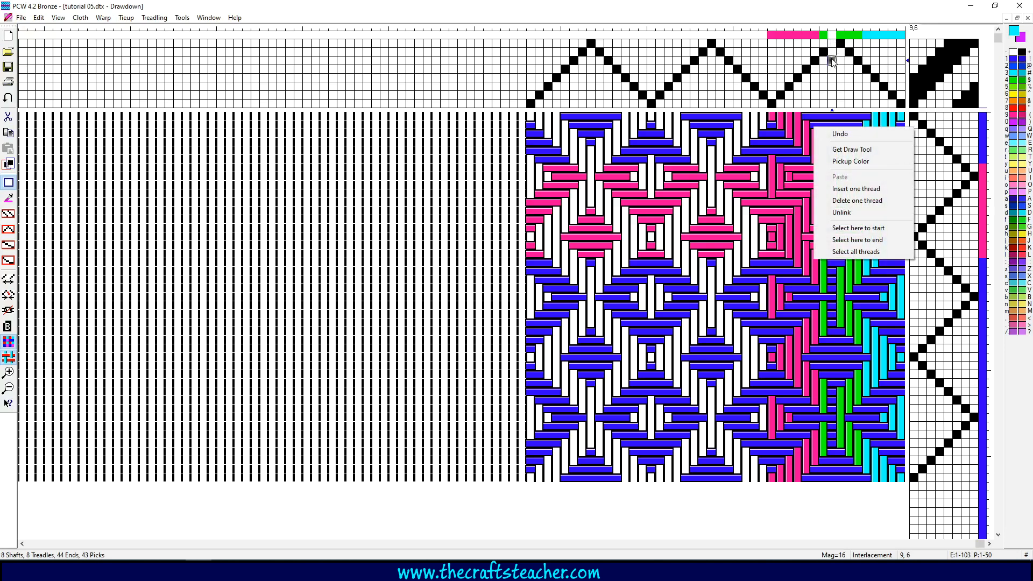
click(841, 190)
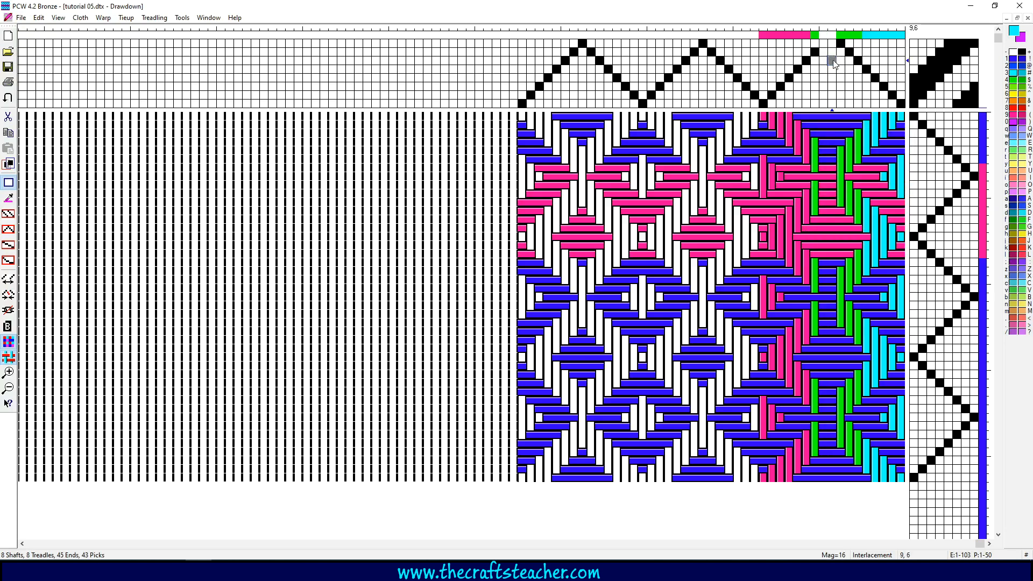
right_click(813, 127)
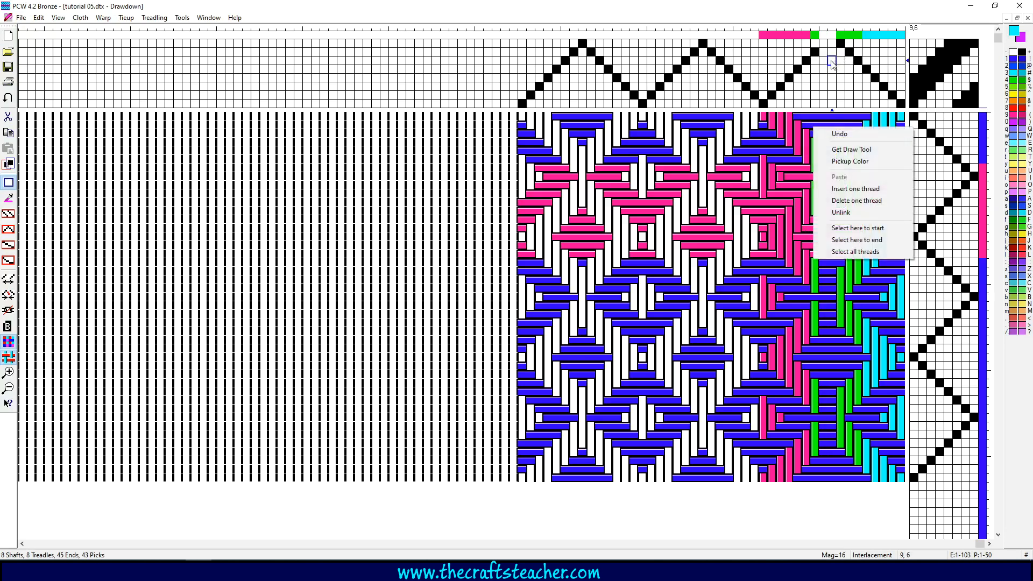
click(845, 190)
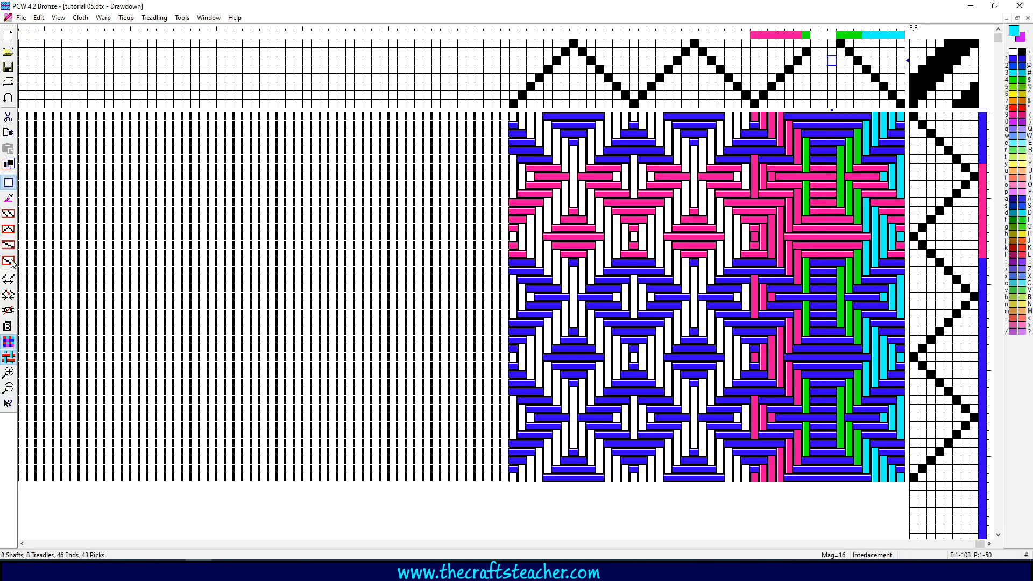
click(9, 280)
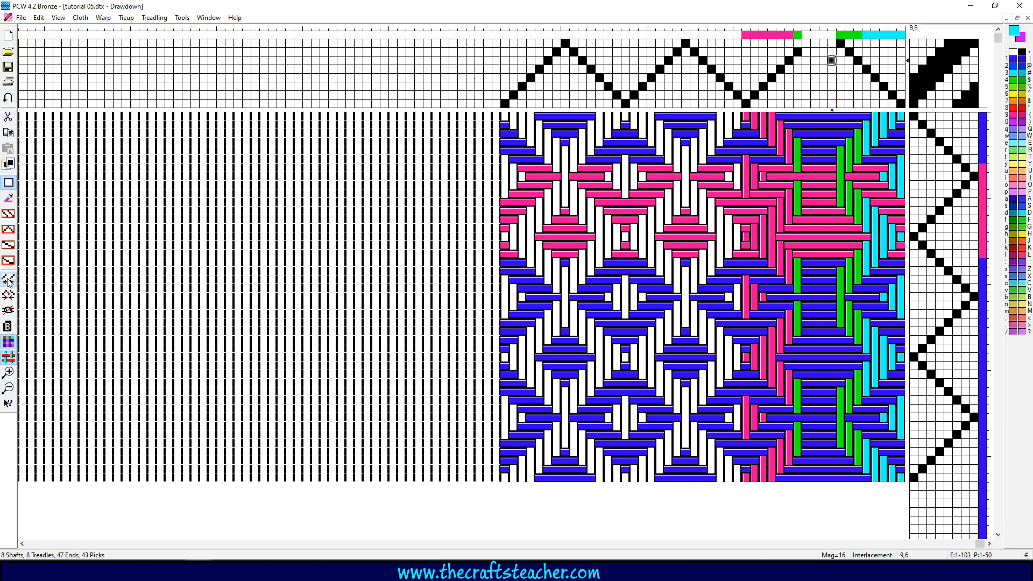
click(9, 280)
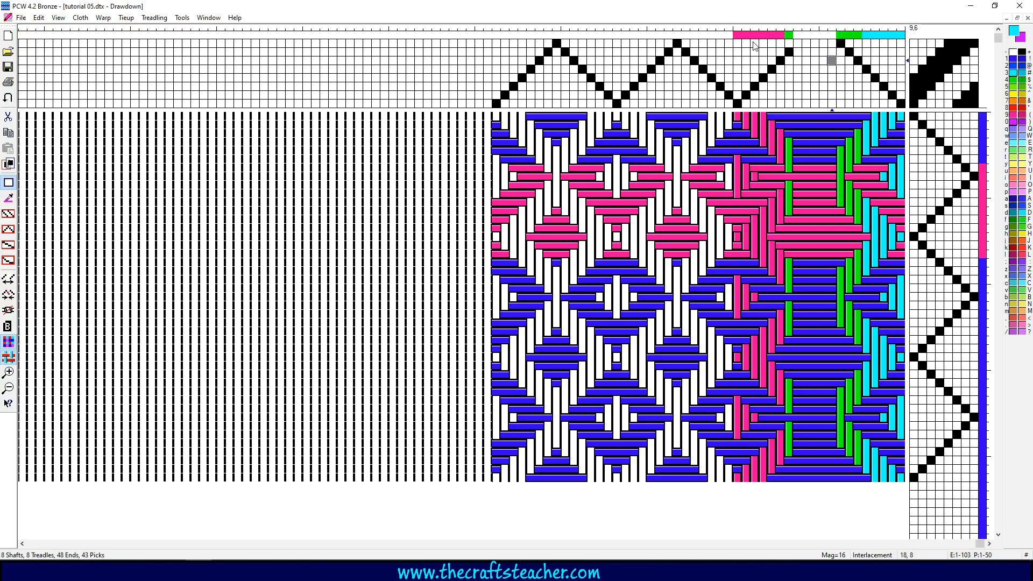
Insert three blank threads at warp ends 16 to 18, and four more at ends 20 to 23.
drag(757, 45, 772, 106)
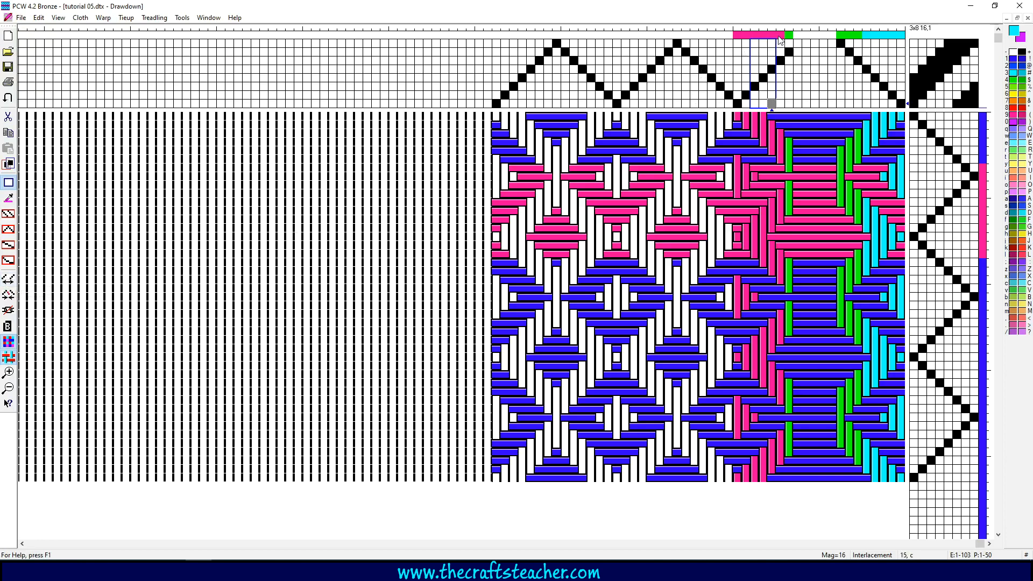
click(11, 278)
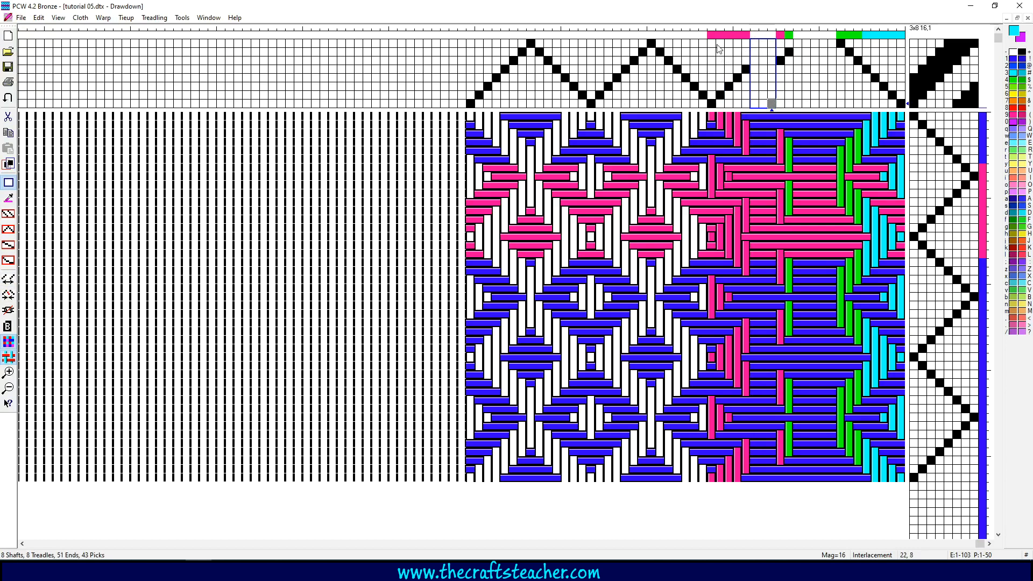
drag(711, 43, 741, 78)
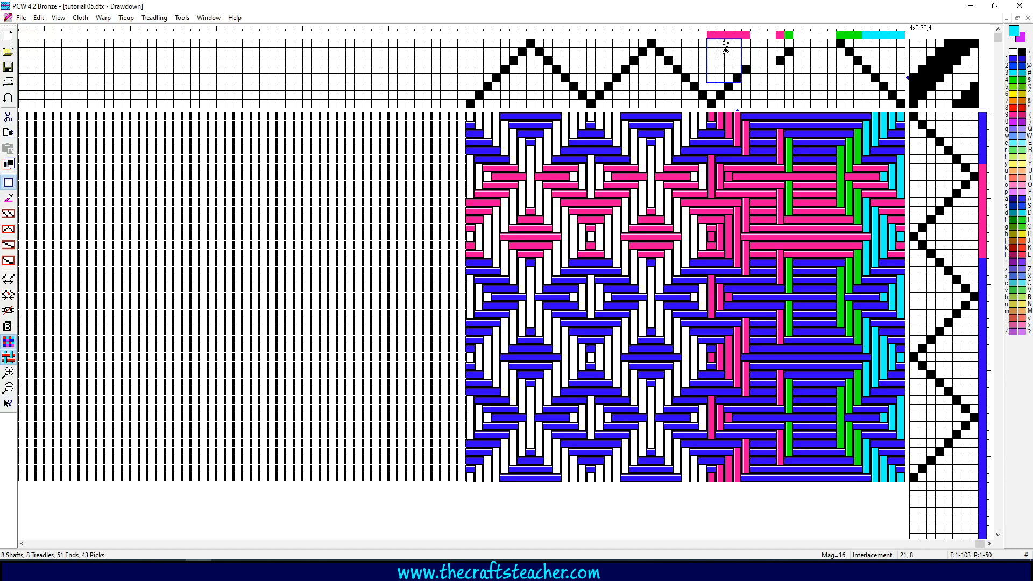
right_click(729, 51)
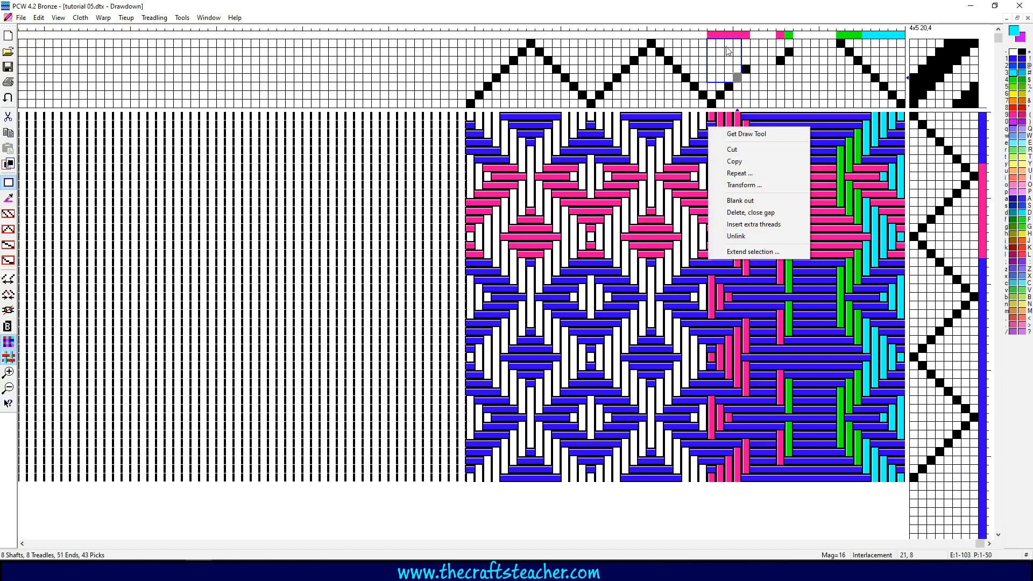
click(764, 228)
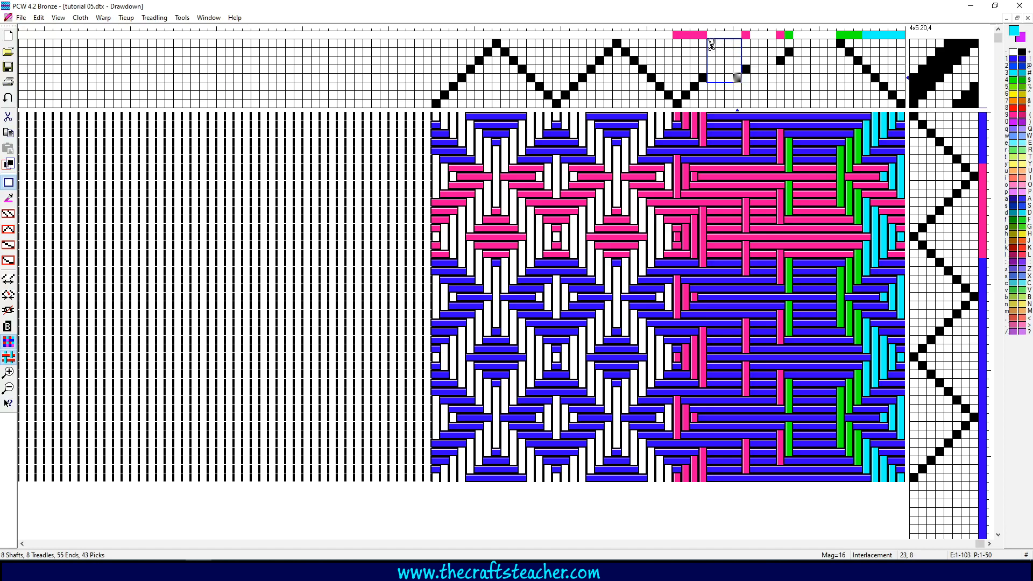
Delete the four blank threads at warp ends 20 to 23 and the three at ends 16 to 18, closing the gaps.
right_click(737, 79)
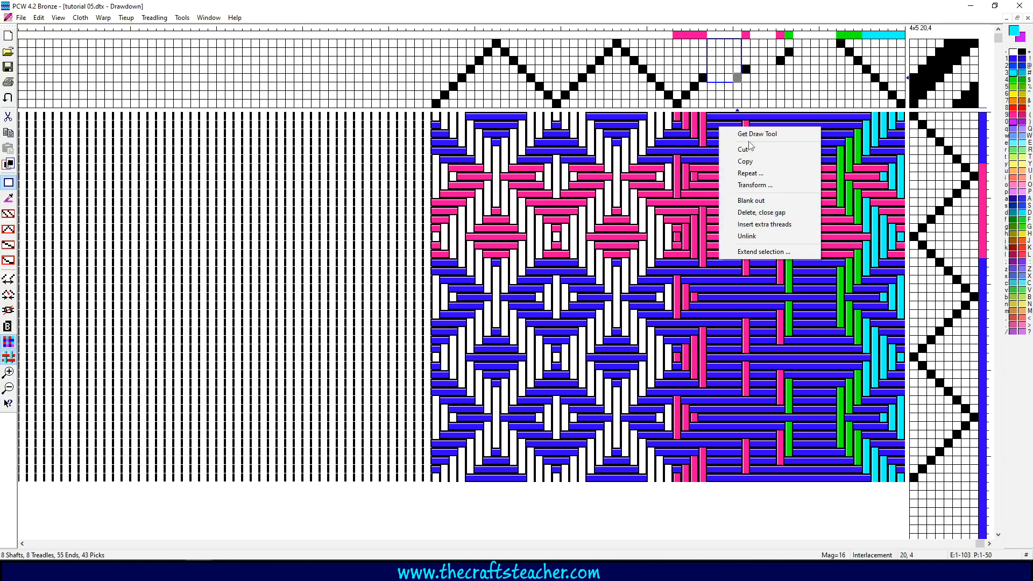
click(768, 216)
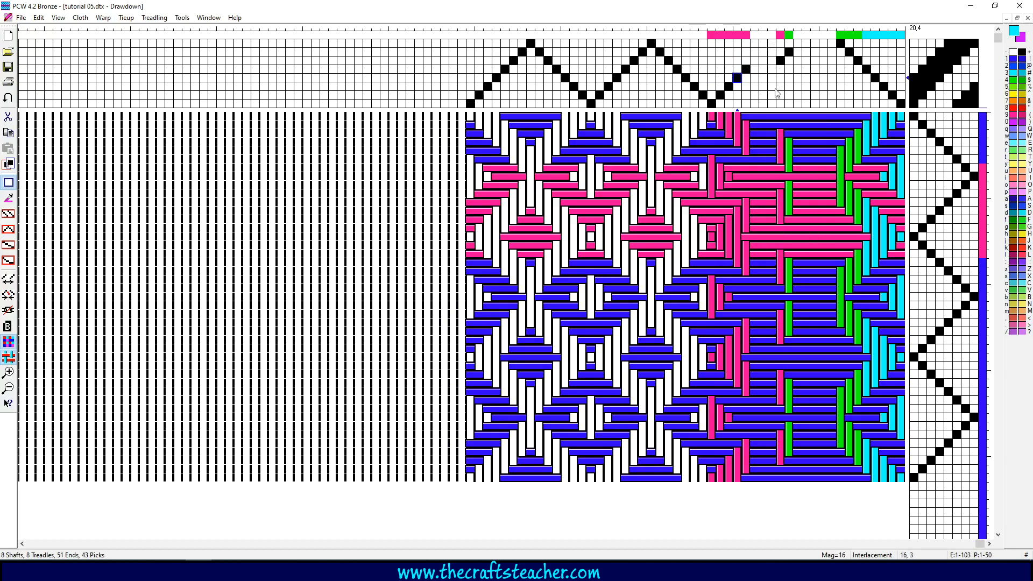
click(763, 45)
click(9, 295)
click(763, 43)
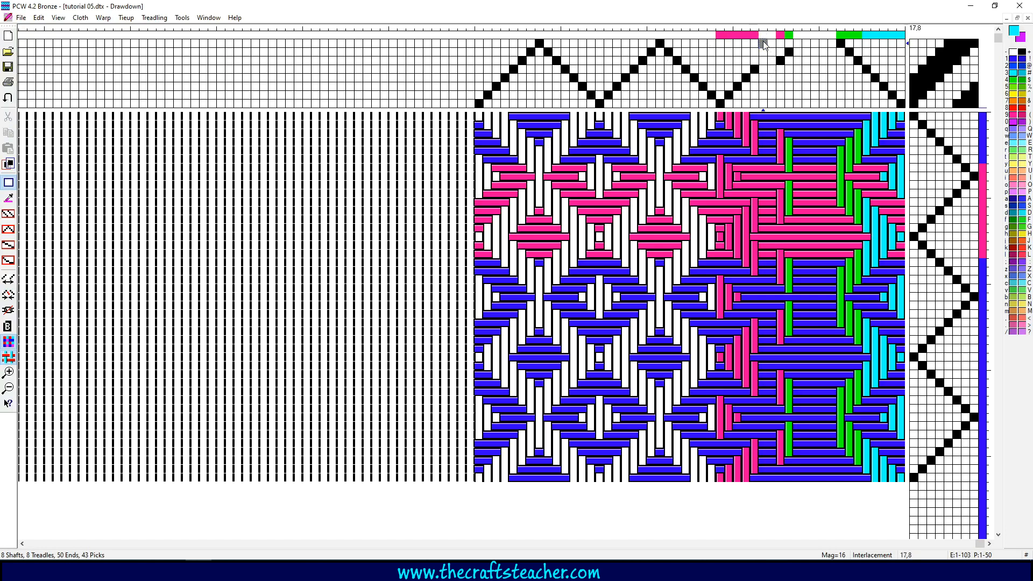
drag(763, 43, 771, 105)
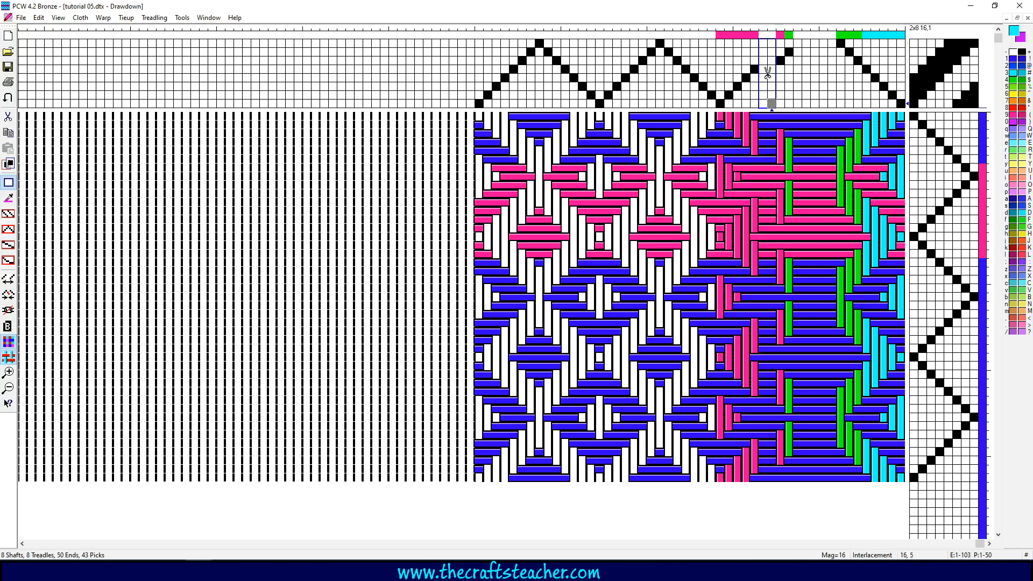
right_click(768, 75)
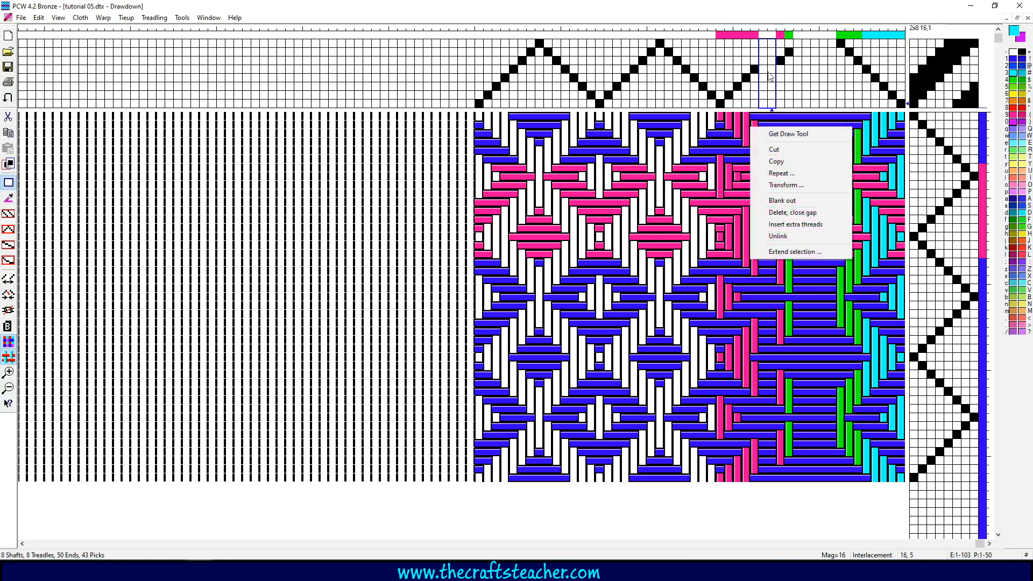
click(794, 214)
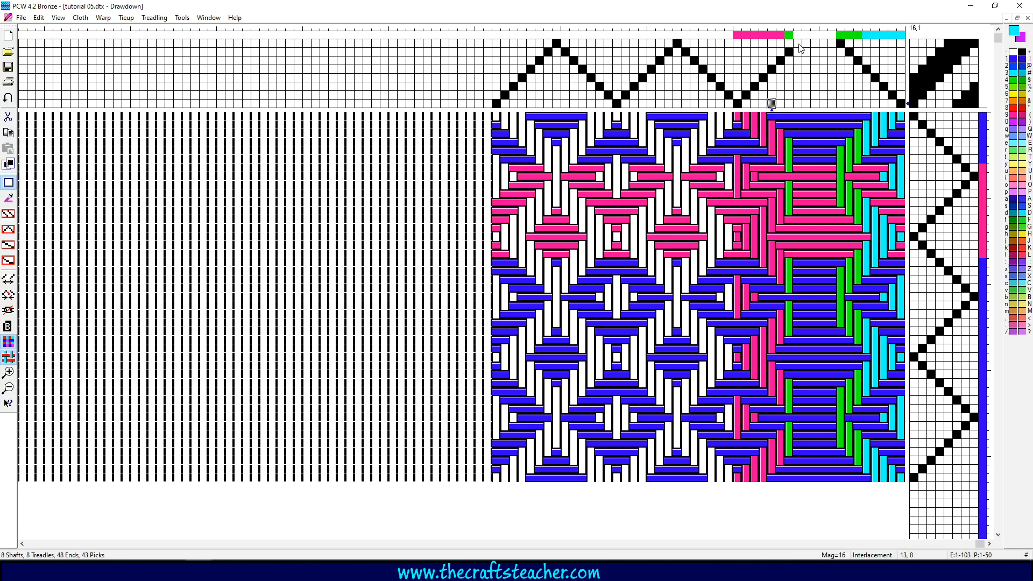
key(Delete)
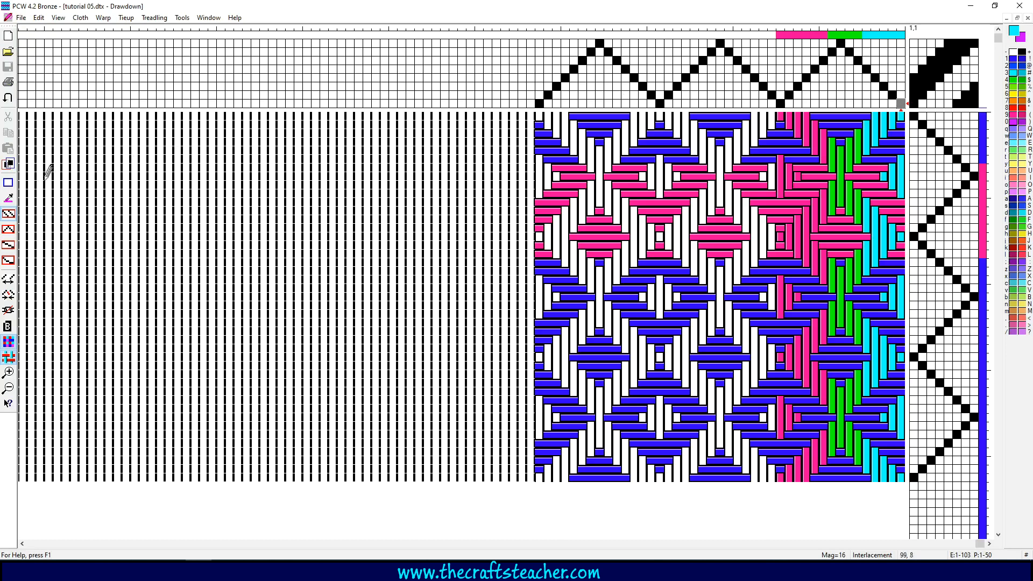
Select warp end 9 on shaft 6 in the threading and insert four blank threads there.
click(9, 183)
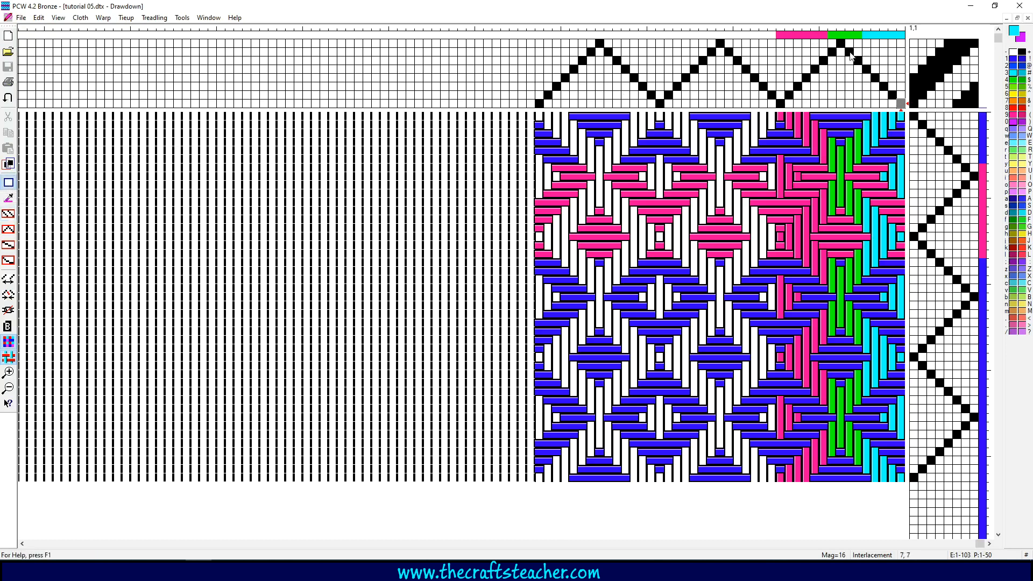
click(831, 61)
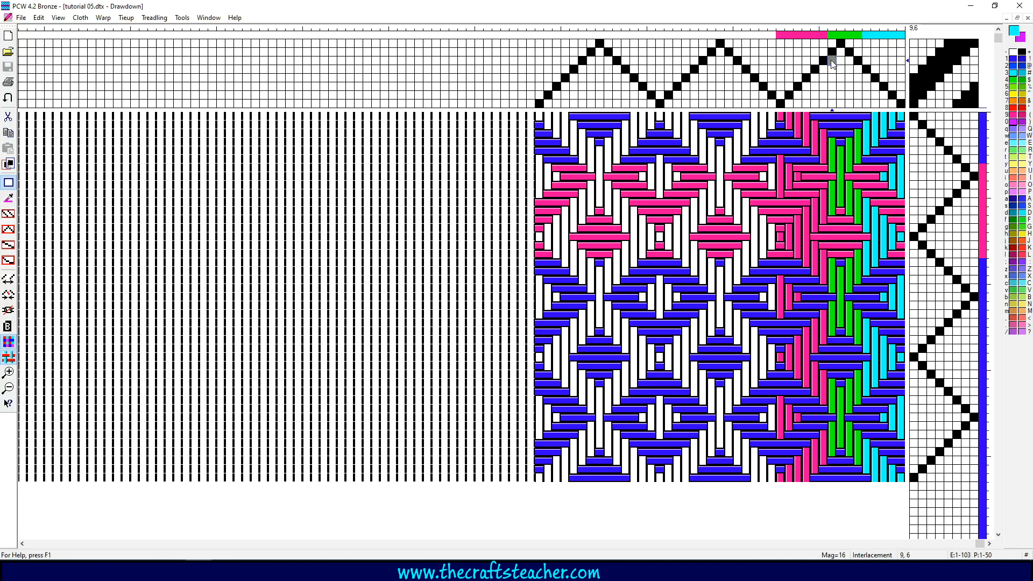
key(Insert)
key(Insert)
key(Insert)
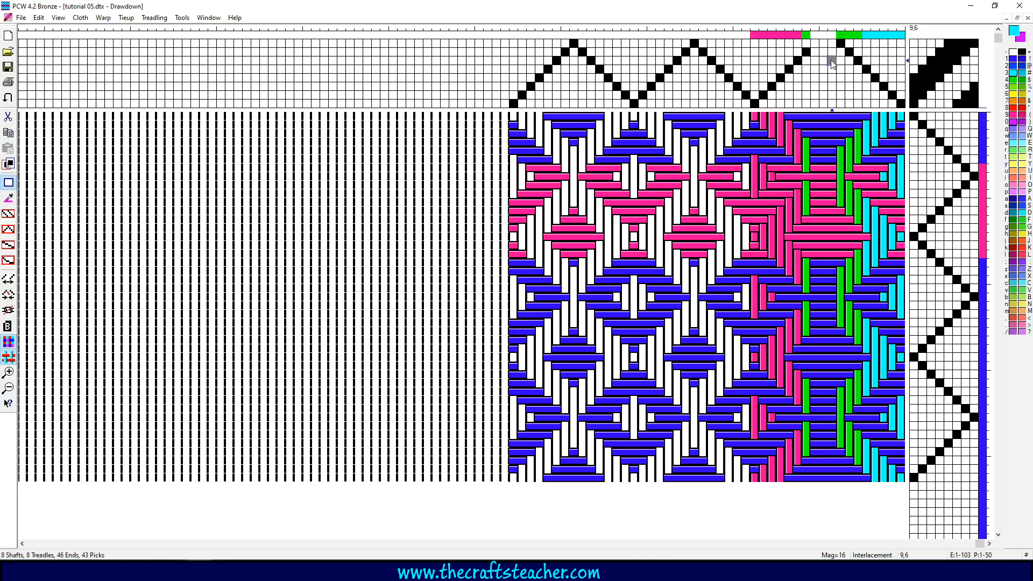
key(Insert)
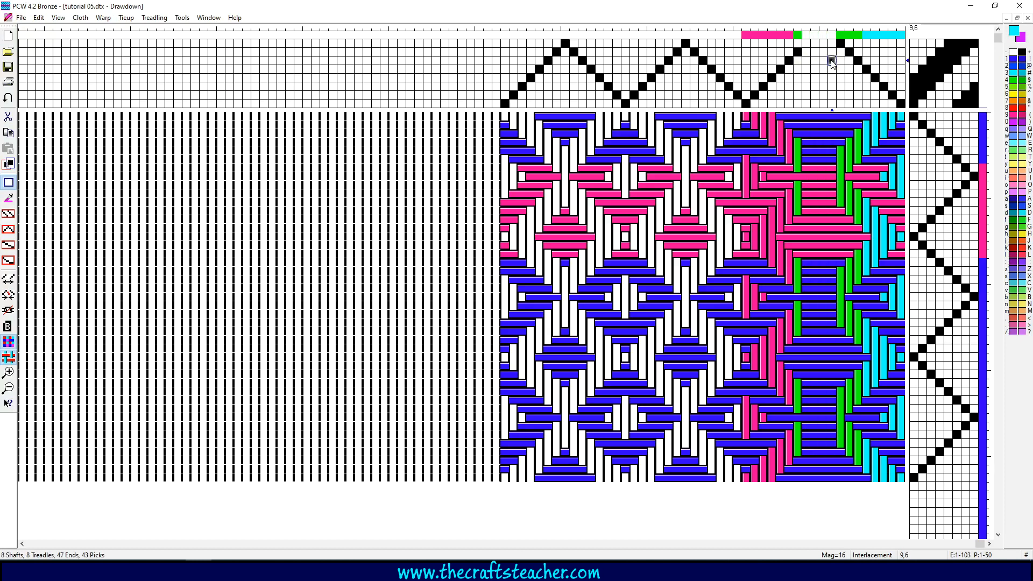
Delete the four blank threads at warp end 9, one at a time, until the gap is closed.
key(Delete)
key(Delete)
key(Delete)
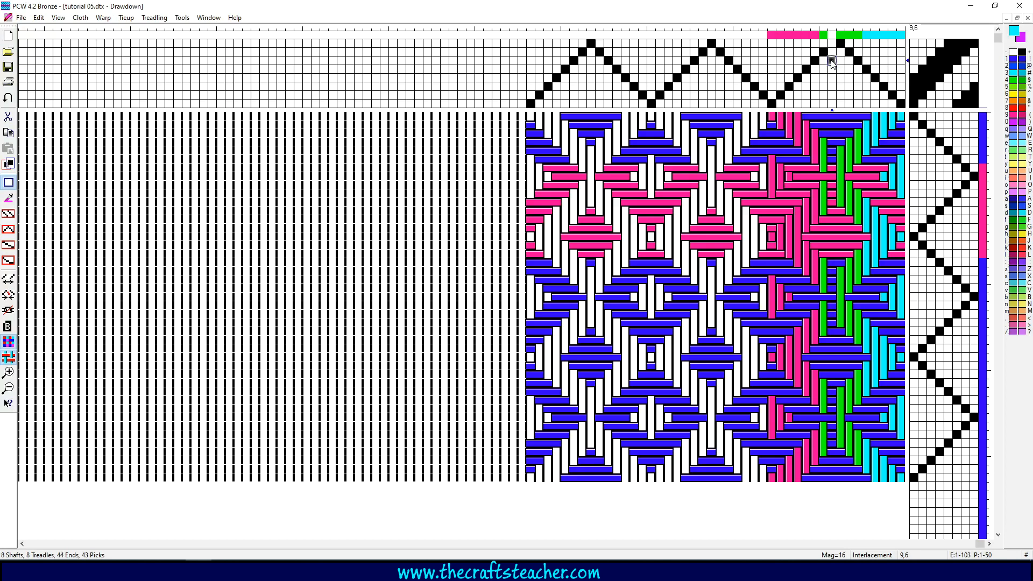
key(Delete)
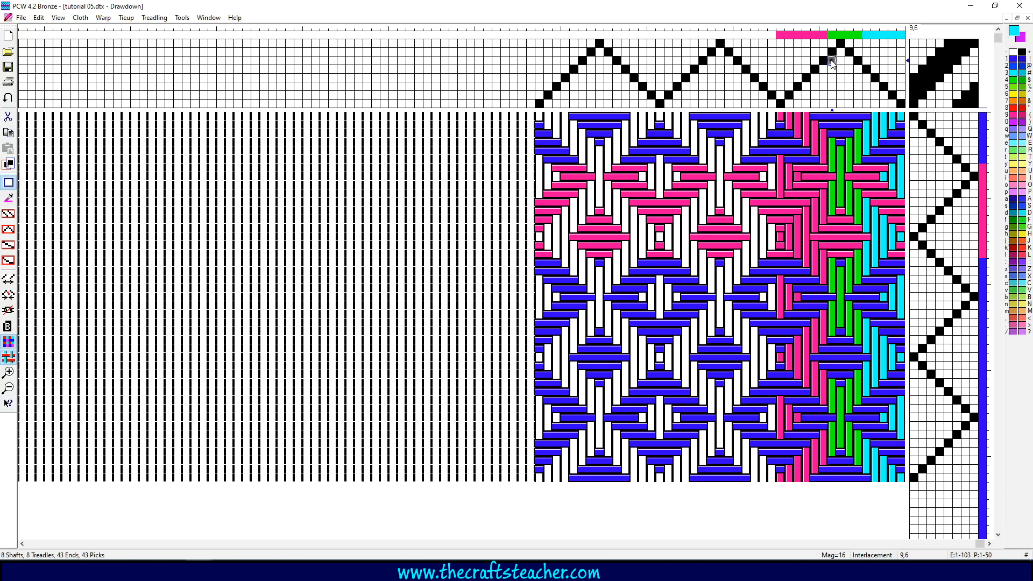
Select warp ends 8 and 9 across all eight shafts and insert blank threads there two at a time.
drag(832, 43, 840, 105)
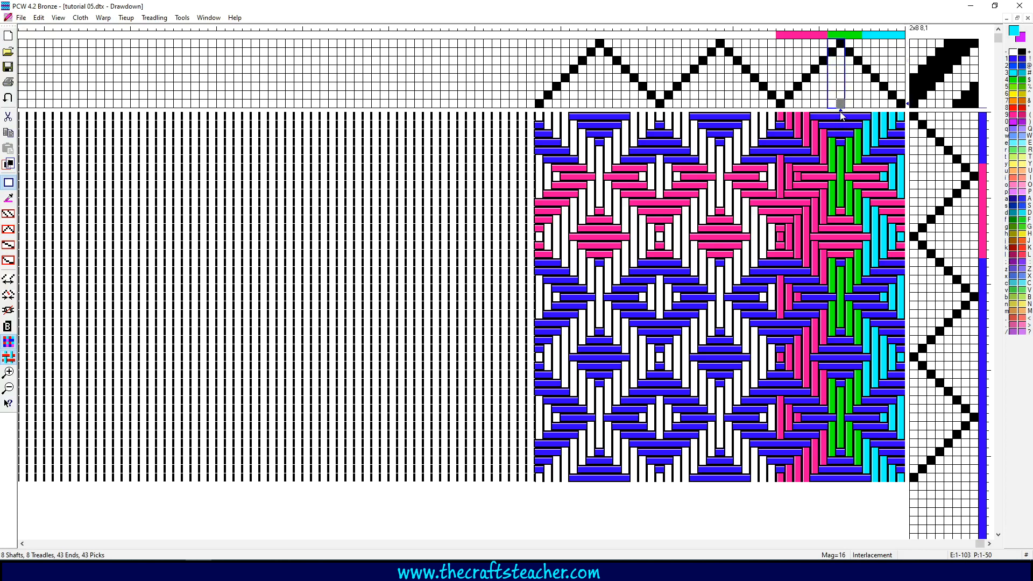
key(Insert)
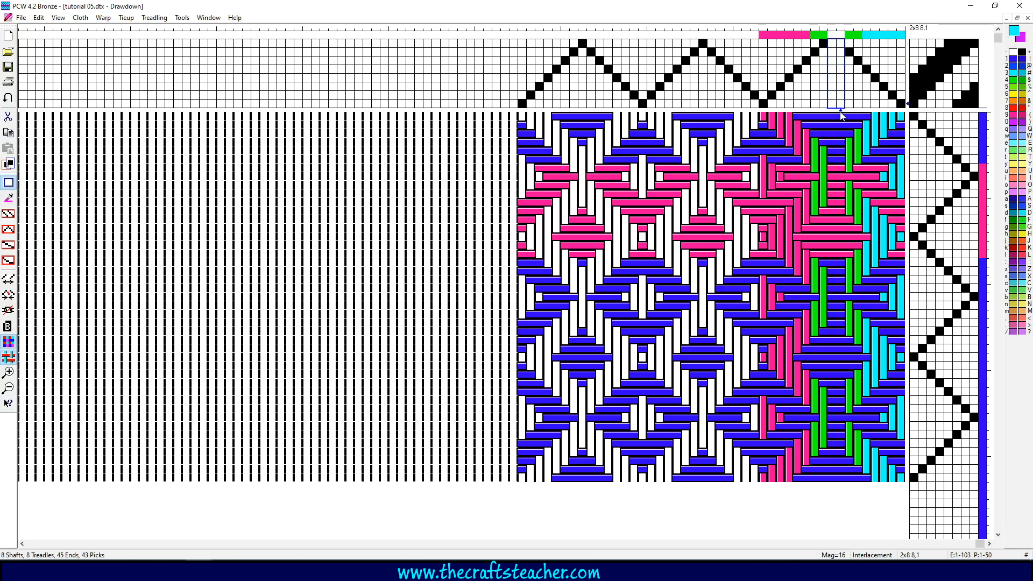
key(Insert)
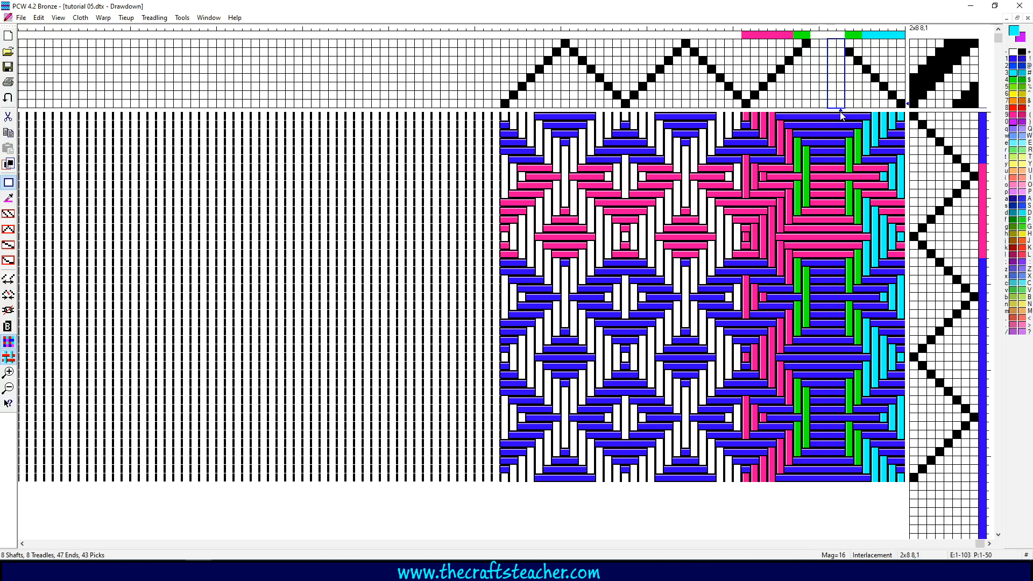
key(Insert)
key(ctrl+z)
Delete all the blank threads at warp ends 8 and 9 to close the gap in the threading.
key(Delete)
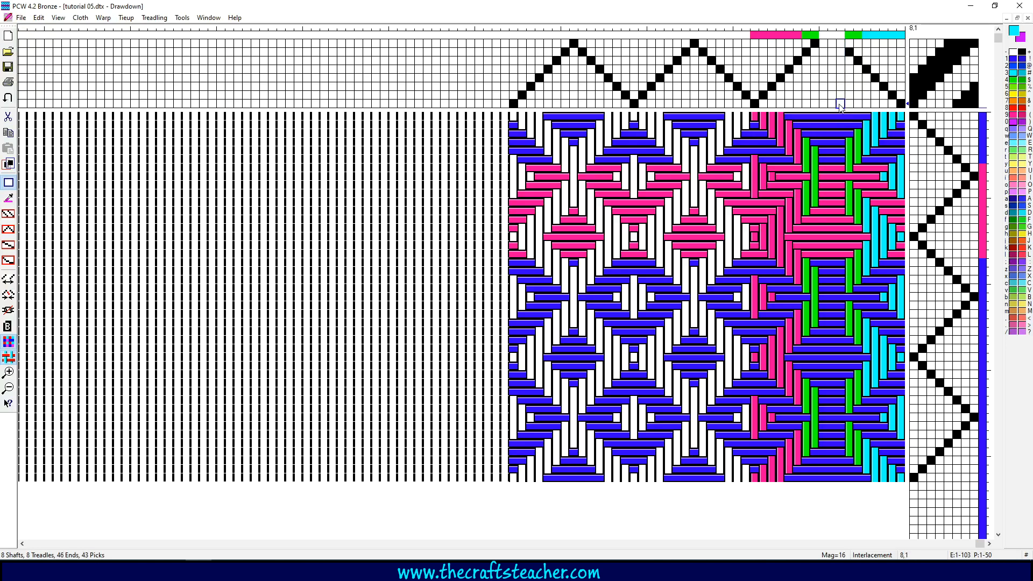
key(Delete)
key(Delete)
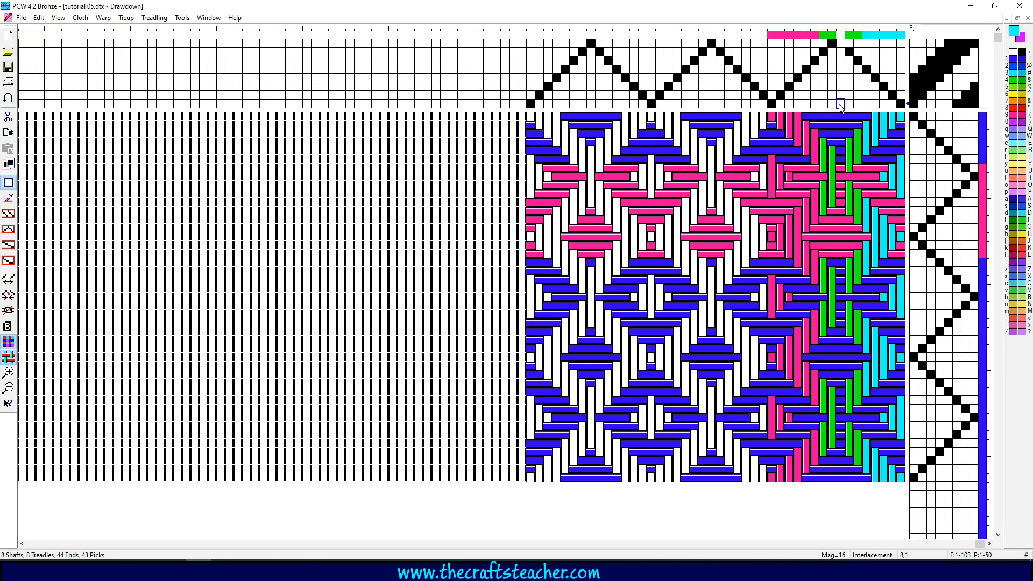
key(Delete)
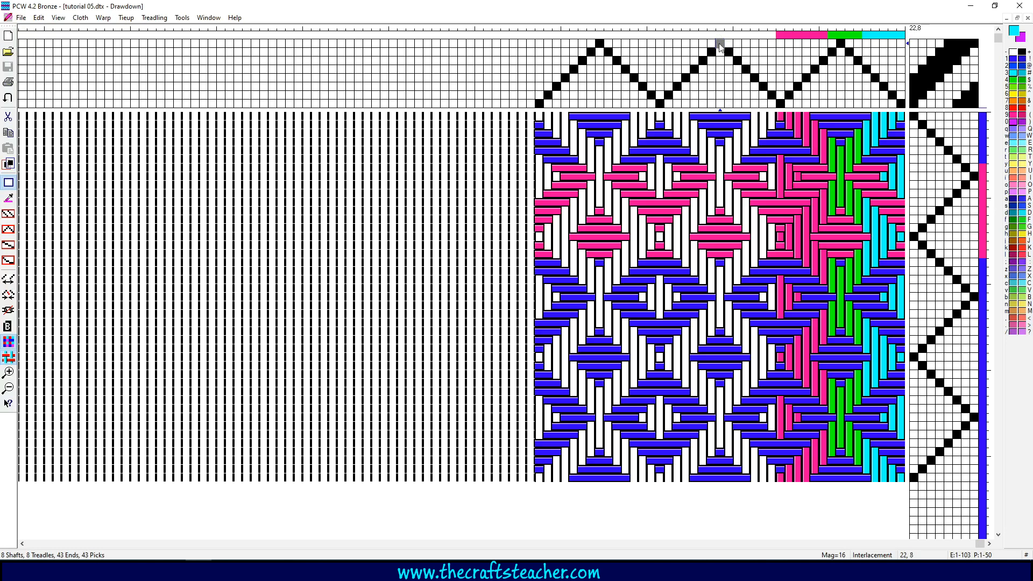
Delete warp ends 21, 20 and 19 one at a time, working back from the middle threading peak at end 22.
click(720, 43)
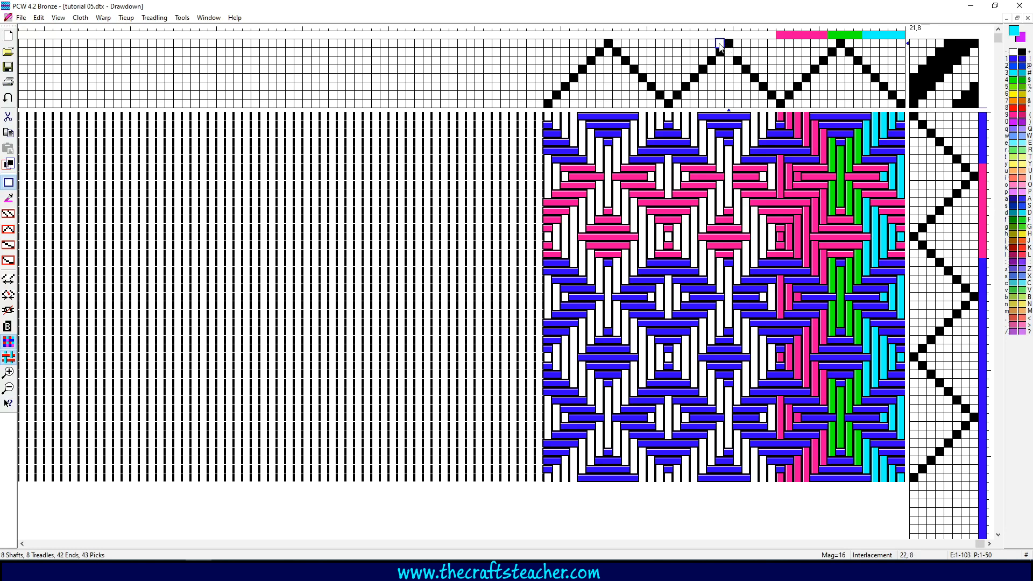
click(720, 43)
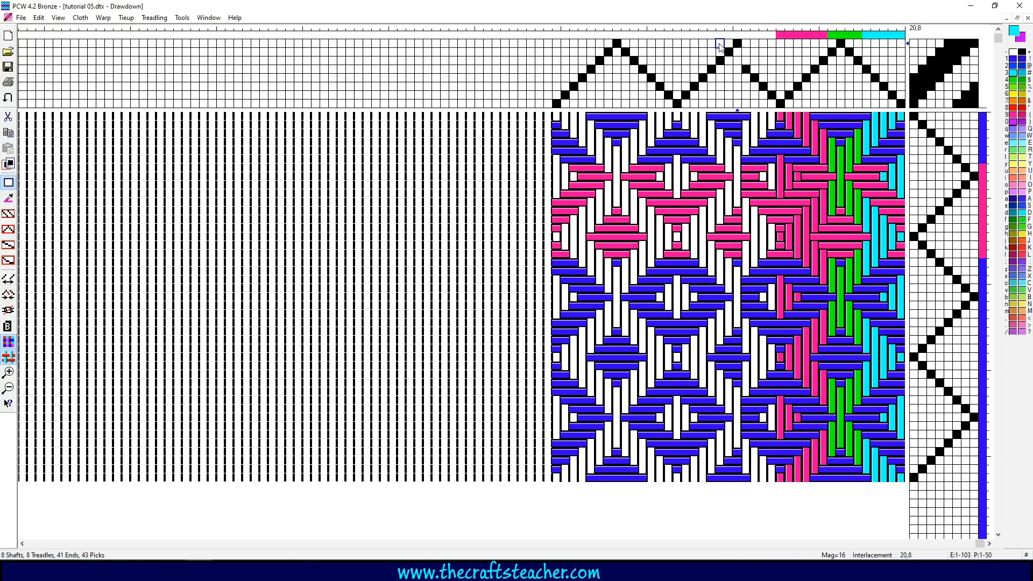
click(720, 43)
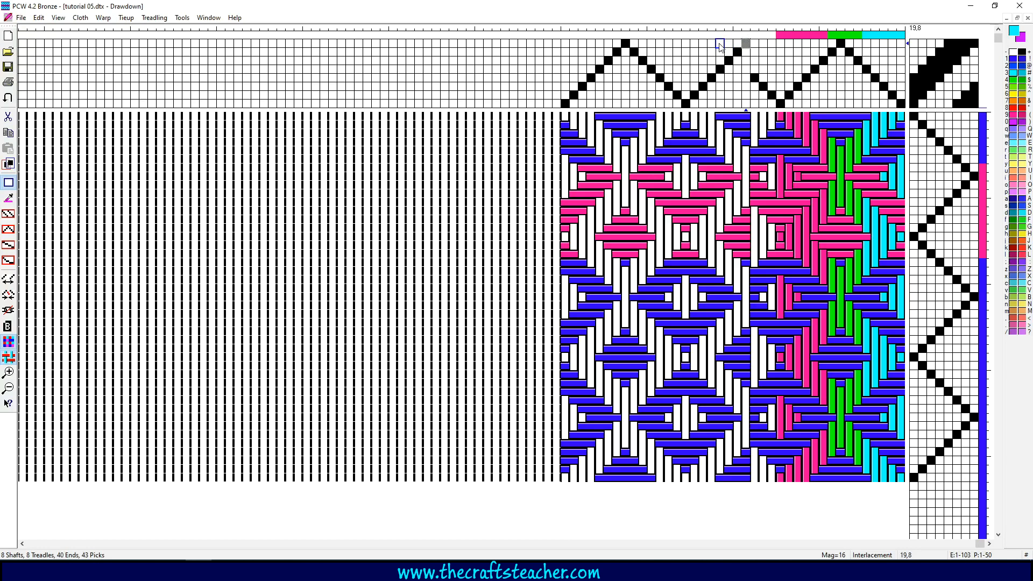